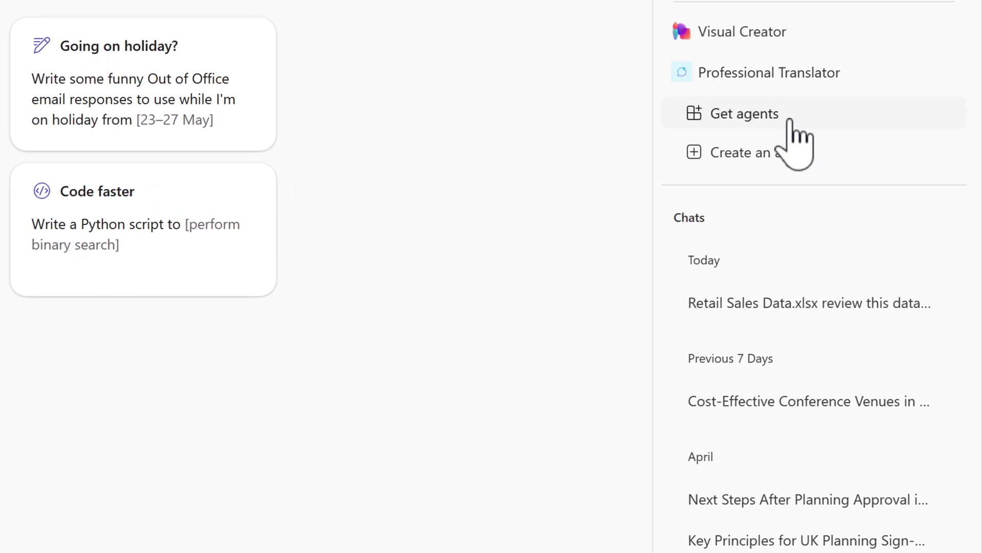
# - Search the agent store for "Researcher" and open the Researcher (Frontier) agent by Microsoft Corporation
pyautogui.click(790, 122)
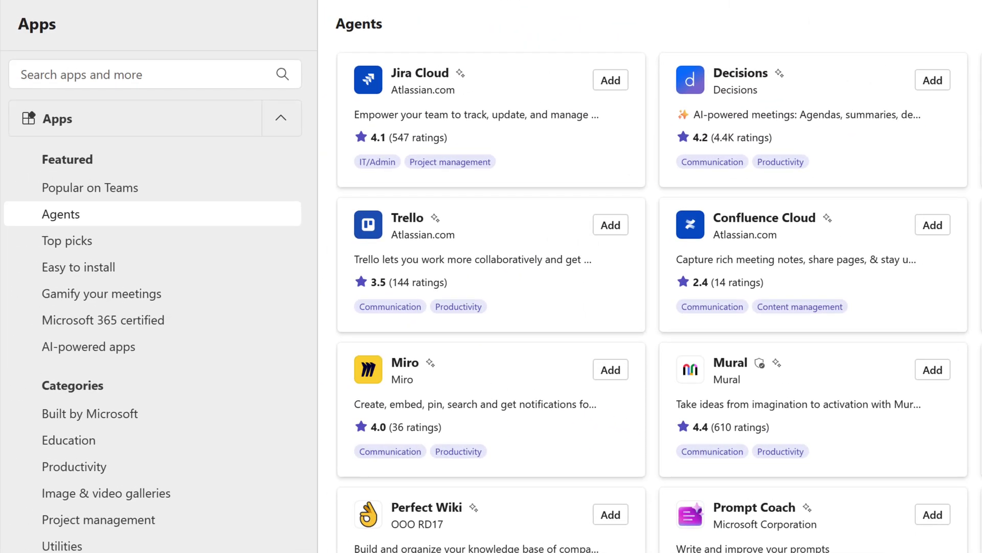
pyautogui.click(199, 74)
pyautogui.write('Researcher')
pyautogui.press('Return')
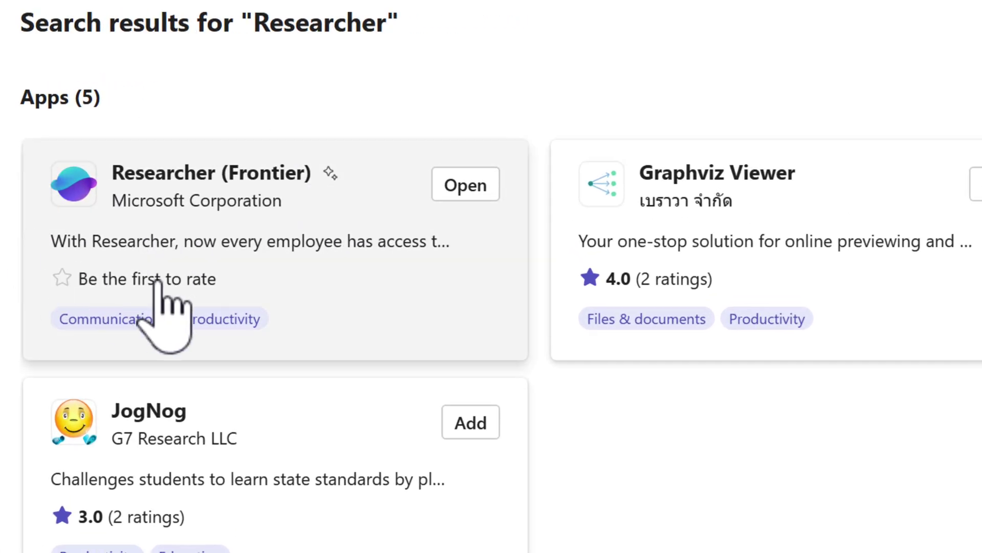
pyautogui.click(465, 186)
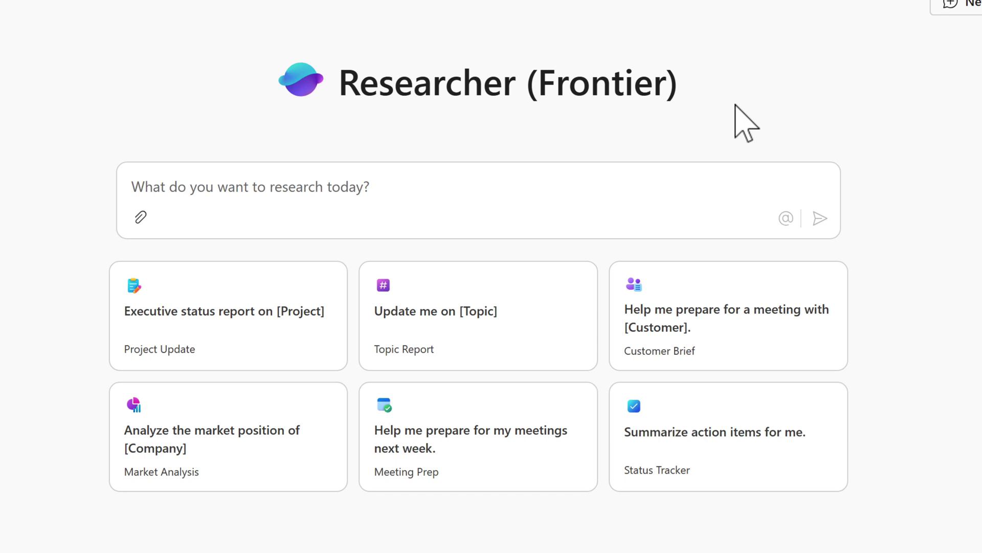
# - Ask Researcher to create an executive status report on Project GreenSpace including key progress, milestones, and risks
pyautogui.click(500, 194)
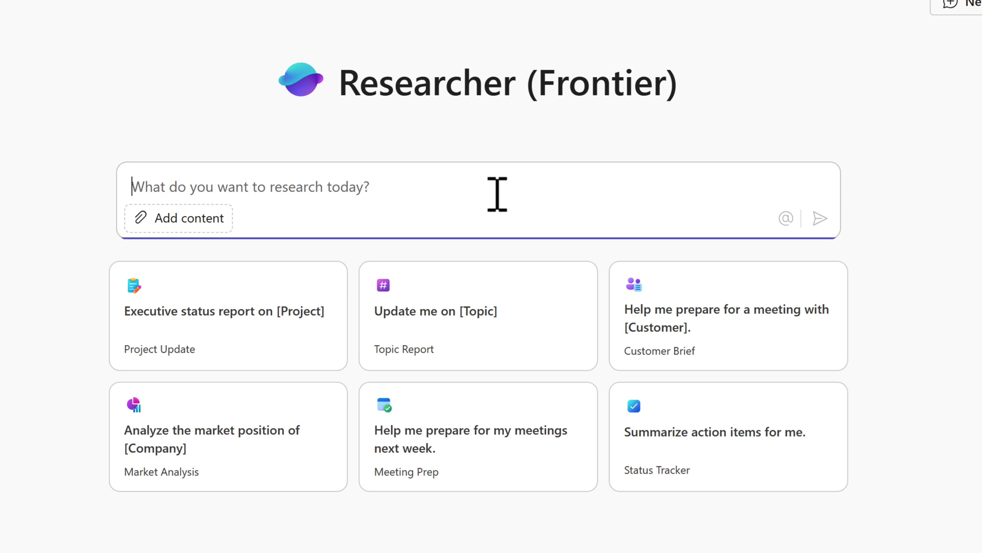
pyautogui.write('Create an executive status report on Project GreenSpace including key progress, milestones, and risks.')
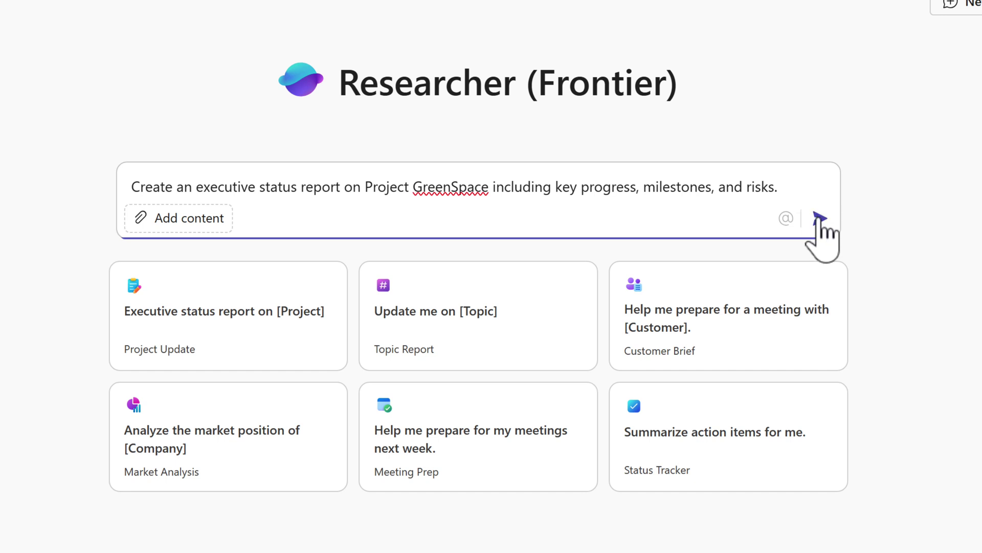
pyautogui.click(820, 219)
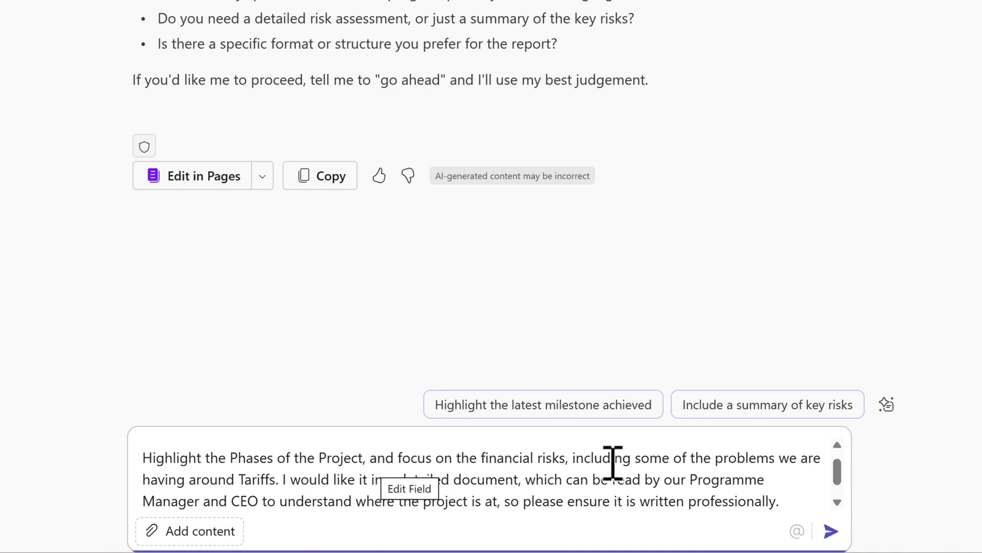
# - Reply requesting a detailed, professional document on phases, financial risks and tariff problems for the Programme Manager and CEO, and expand the research progress details
pyautogui.click(831, 531)
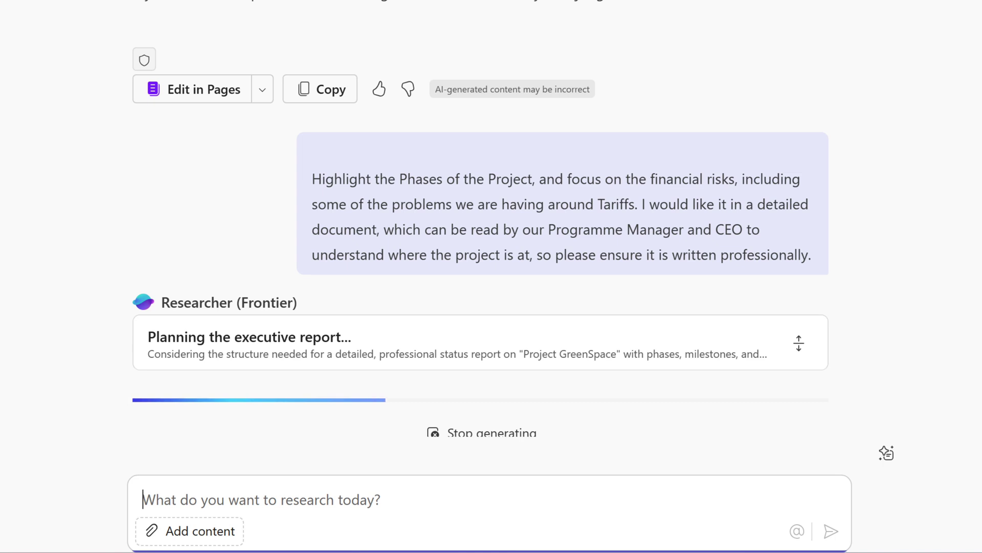
pyautogui.scroll(-1, 958, 316)
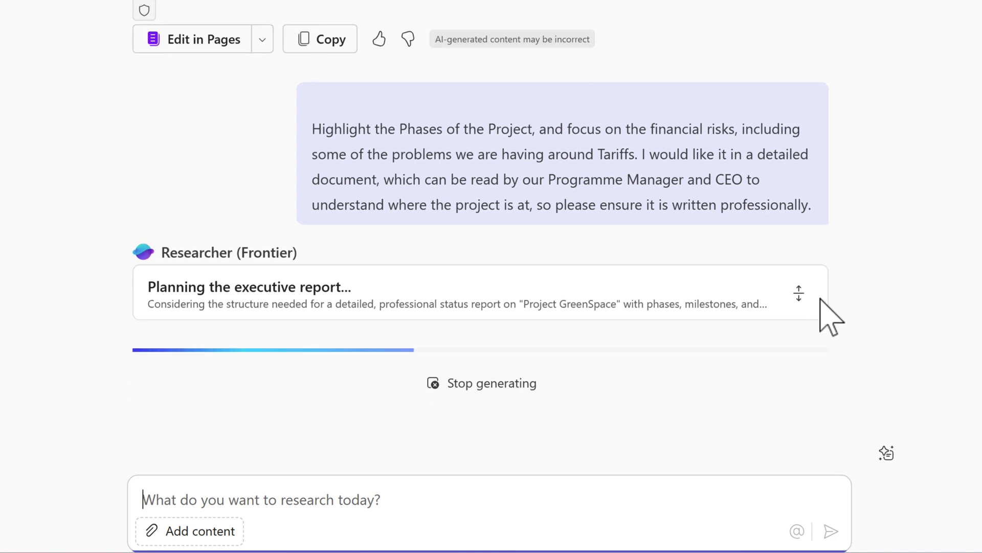
pyautogui.click(798, 295)
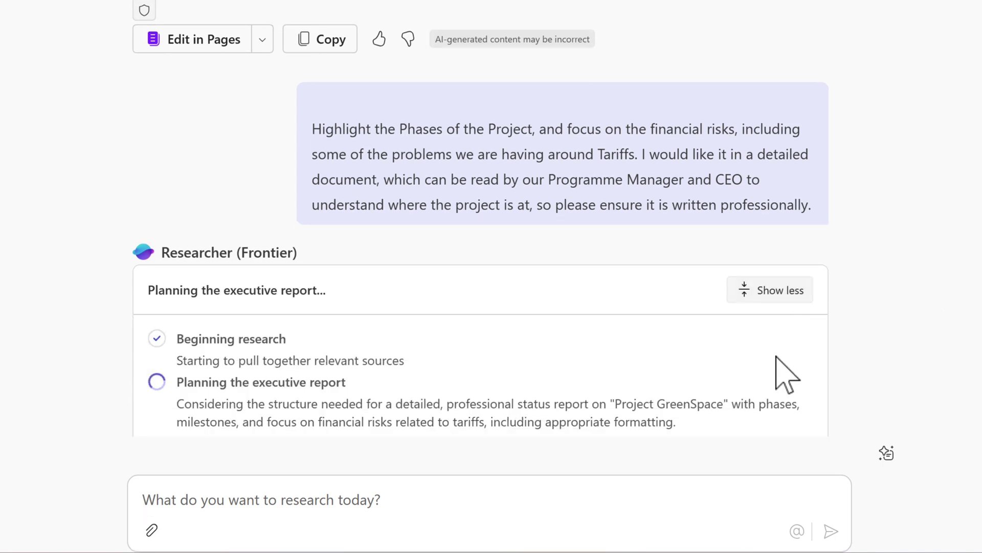
pyautogui.scroll(-5, 783, 373)
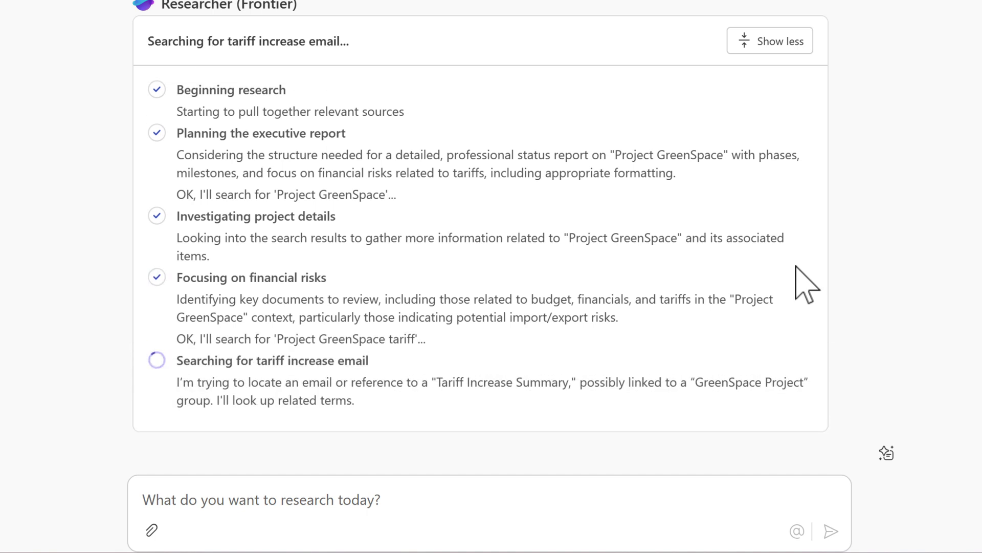
pyautogui.scroll(-1, 752, 286)
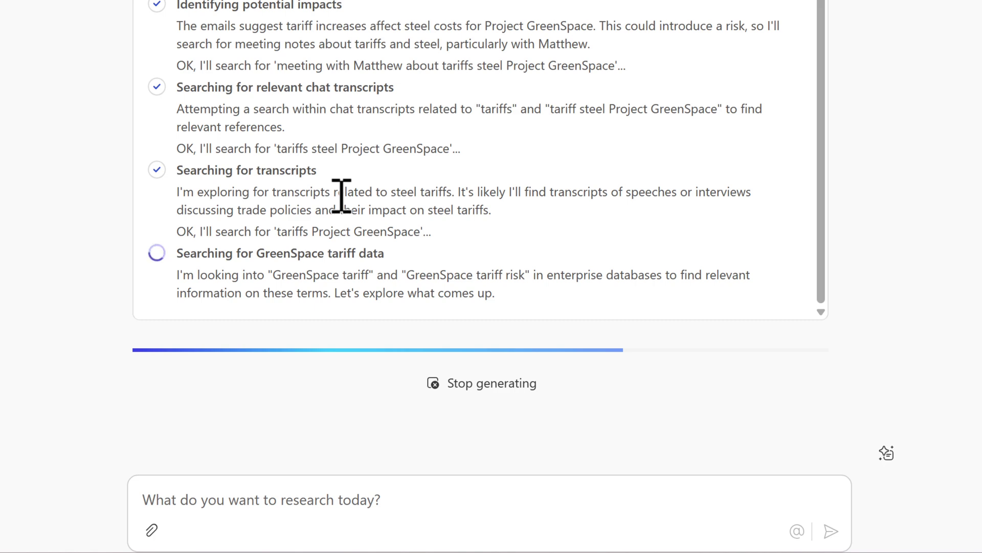
pyautogui.scroll(-5, 825, 205)
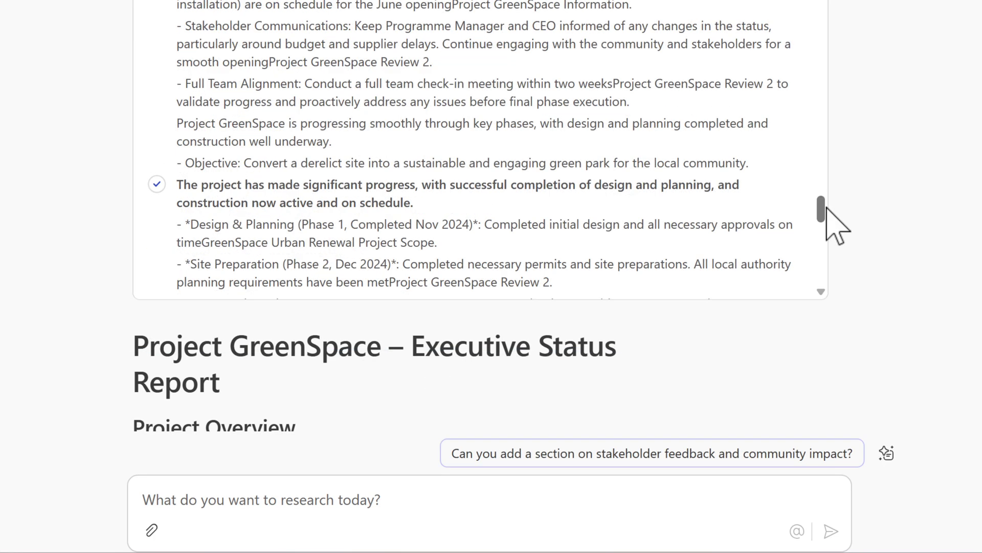
pyautogui.scroll(-4, 859, 266)
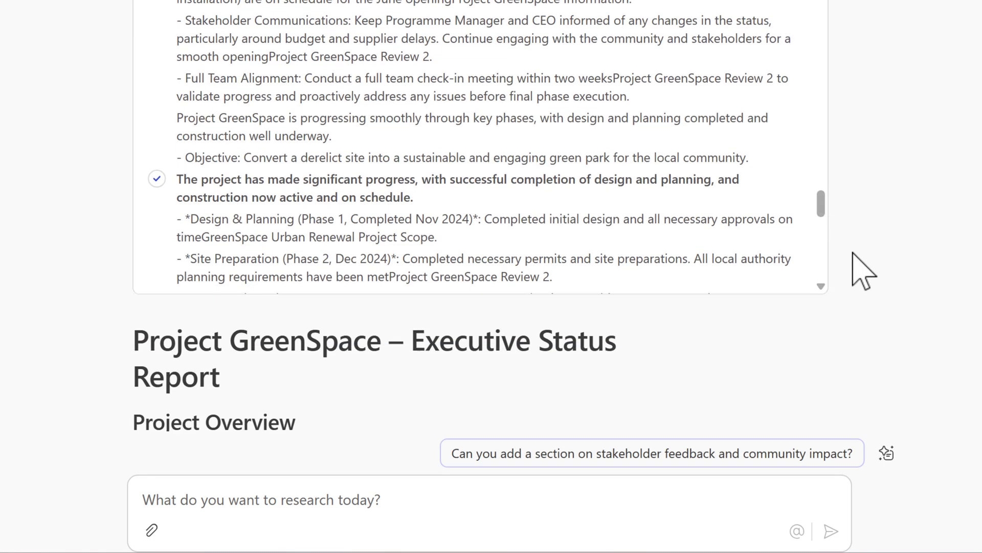
# - Read the generated report's project overview, phases and milestones table, and key progress and achievements
pyautogui.scroll(-3, 862, 270)
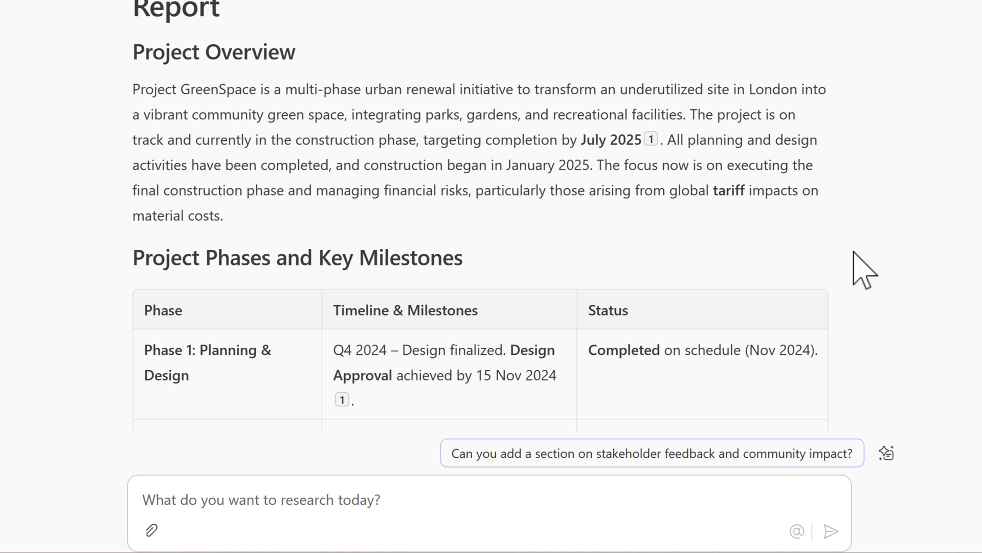
pyautogui.scroll(-3, 864, 269)
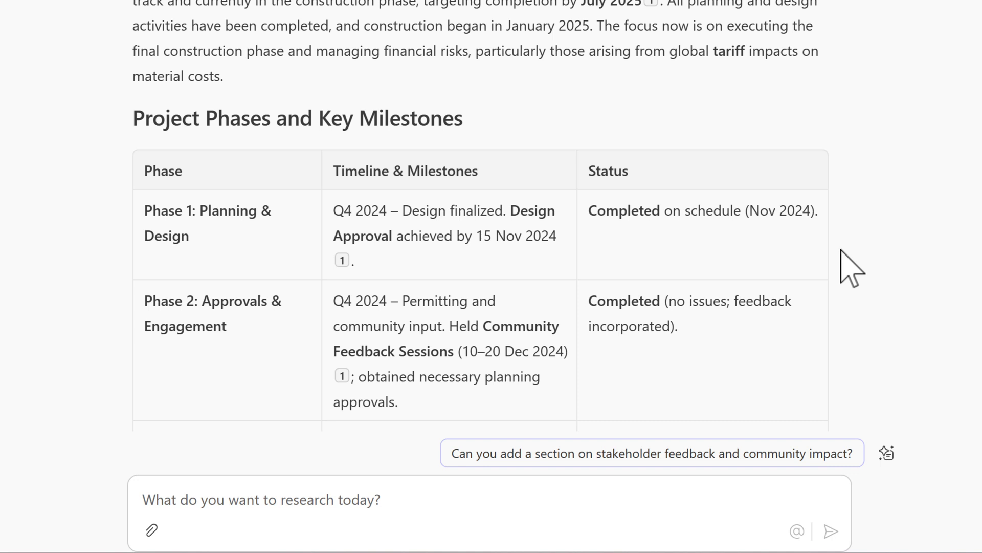
pyautogui.scroll(-4, 143, 159)
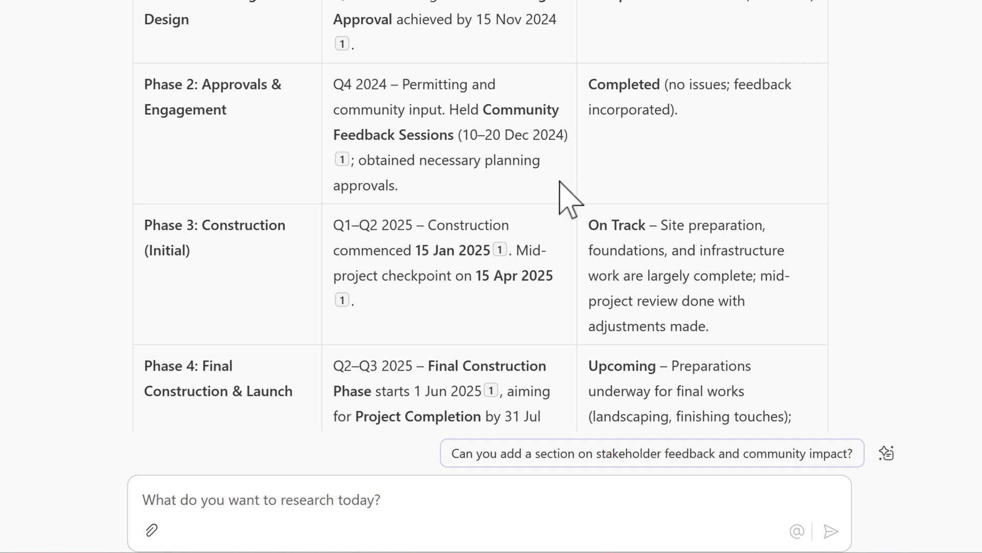
pyautogui.scroll(-3, 559, 185)
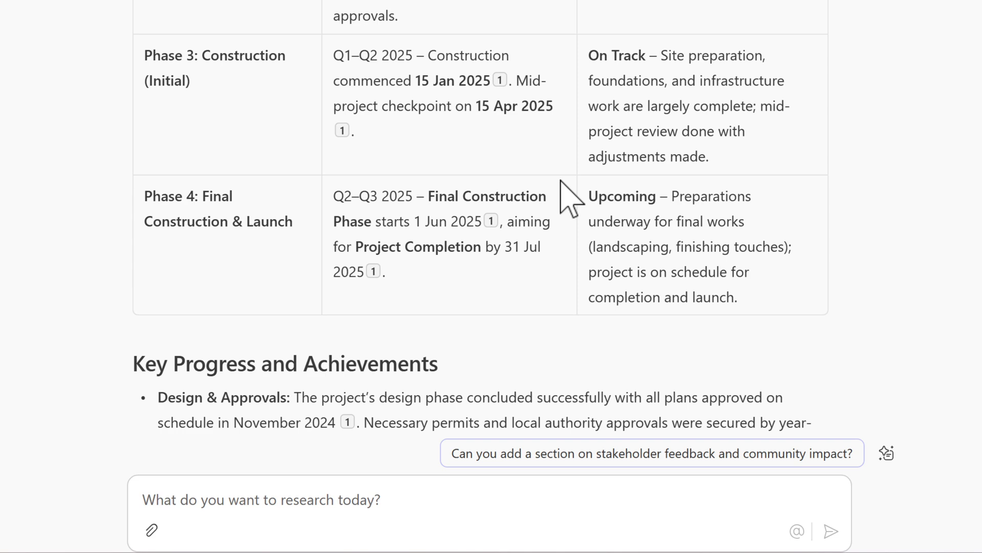
pyautogui.scroll(-4, 562, 182)
pyautogui.scroll(-3, 567, 197)
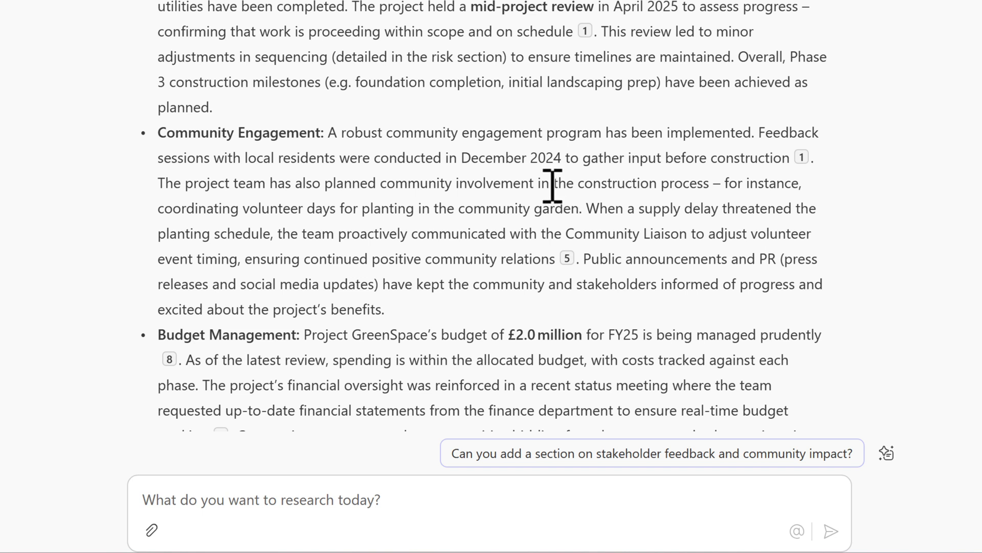
pyautogui.scroll(-3, 552, 188)
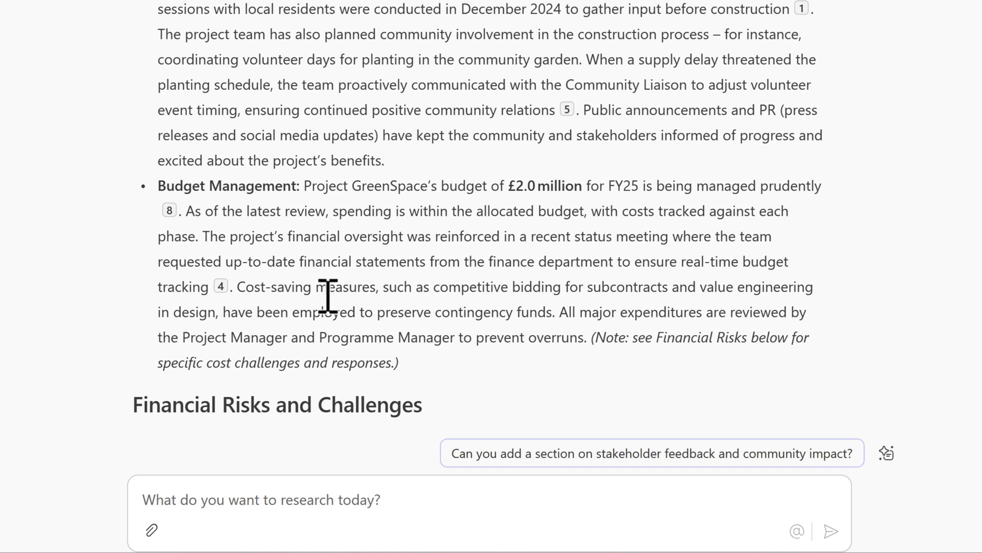
# - Examine the report's financial risks and challenges, its next steps and outlook, and its conclusion
pyautogui.scroll(-5, 327, 296)
pyautogui.scroll(-5, 332, 297)
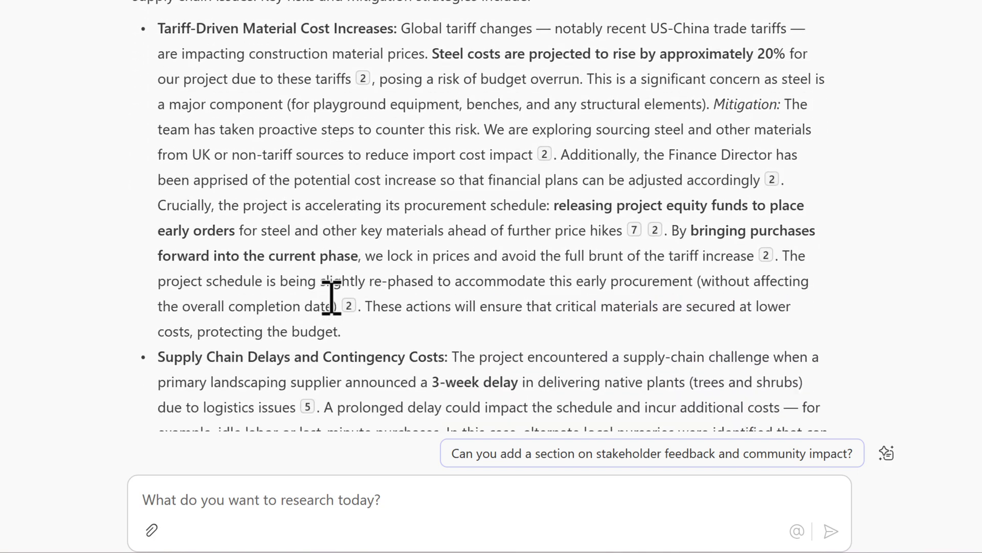
pyautogui.scroll(4, 318, 377)
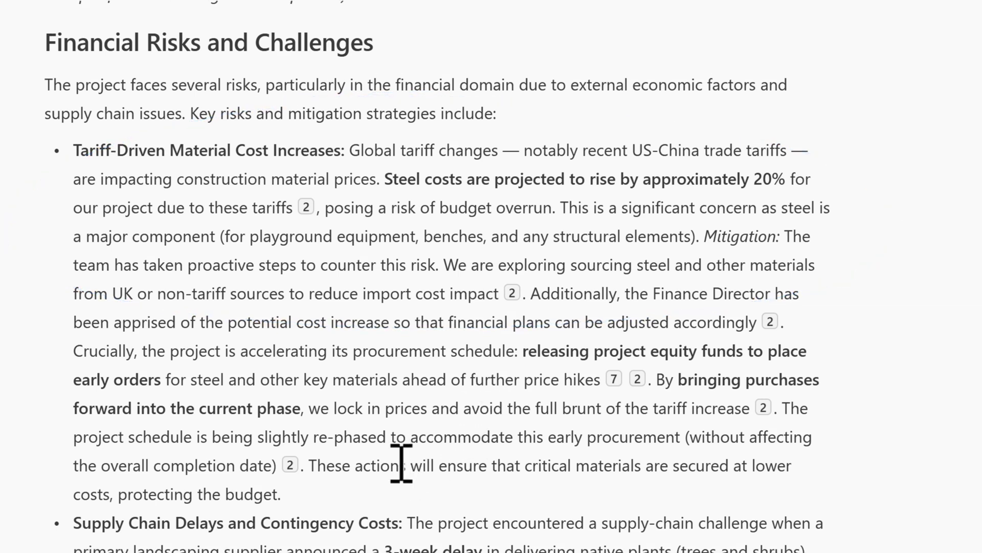
pyautogui.scroll(-4, 401, 461)
pyautogui.scroll(-2, 402, 463)
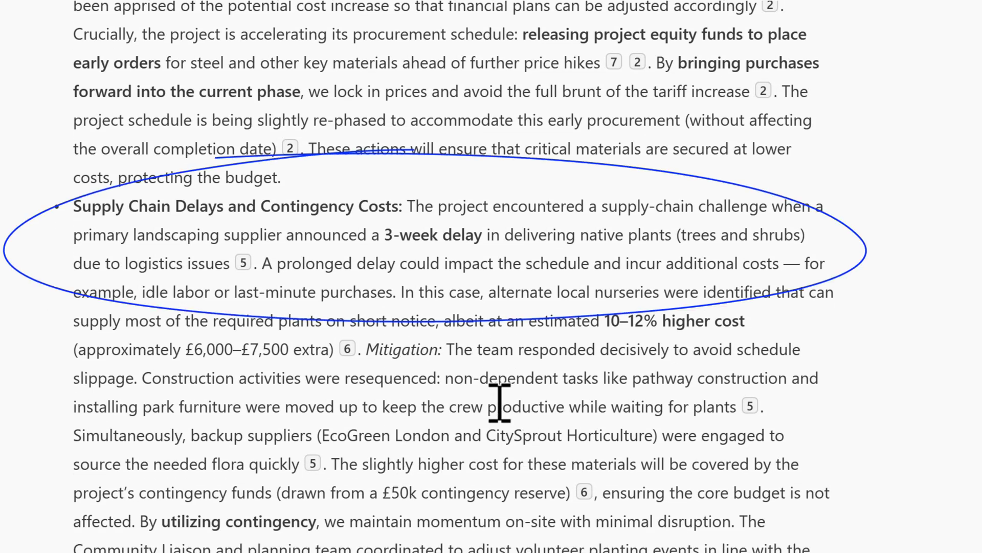
pyautogui.scroll(-2, 484, 410)
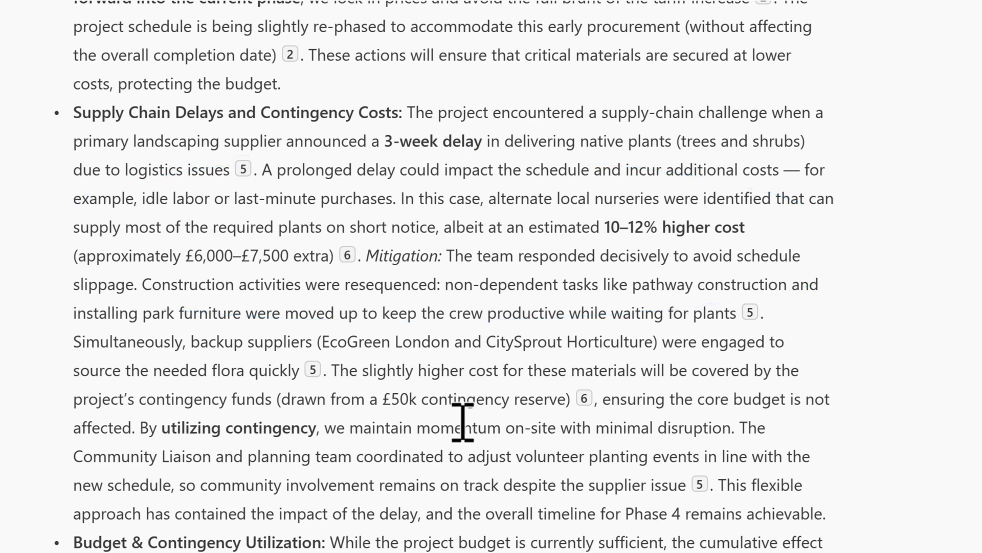
pyautogui.scroll(-12, 463, 423)
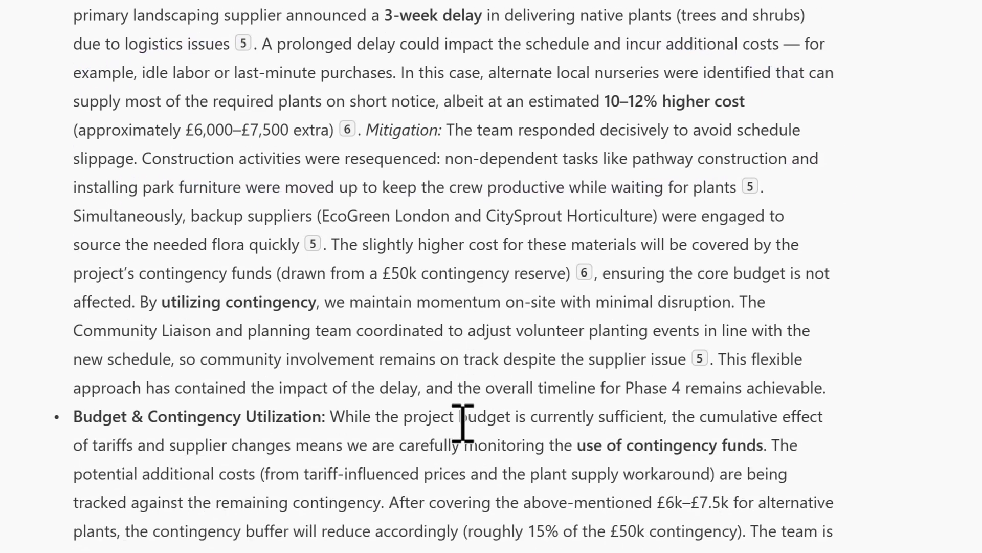
pyautogui.scroll(-12, 463, 422)
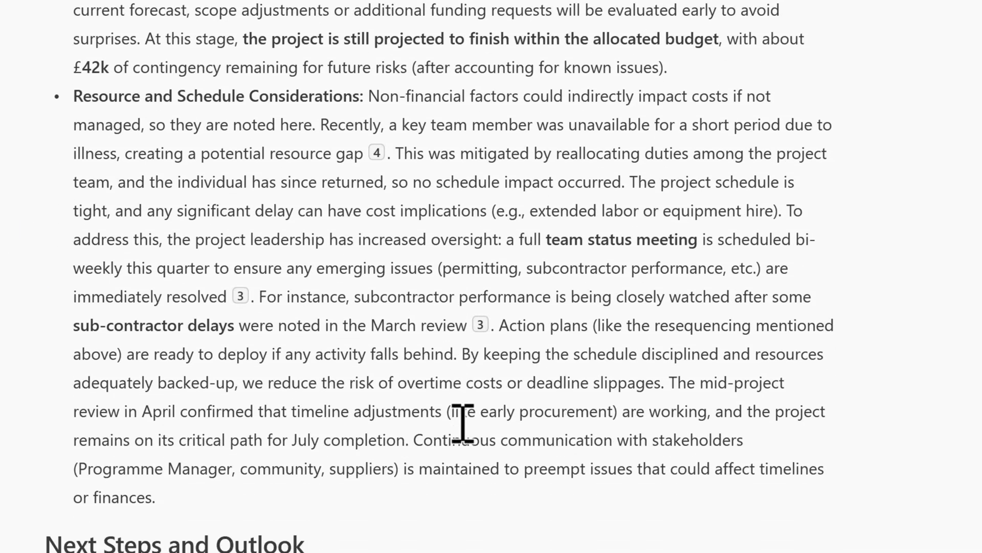
pyautogui.scroll(-3, 463, 422)
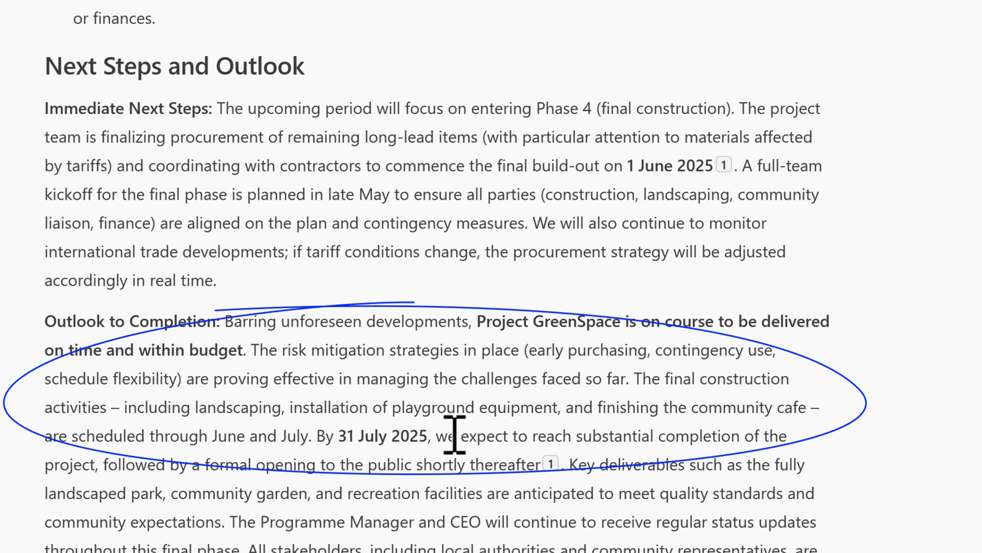
pyautogui.scroll(-4, 455, 435)
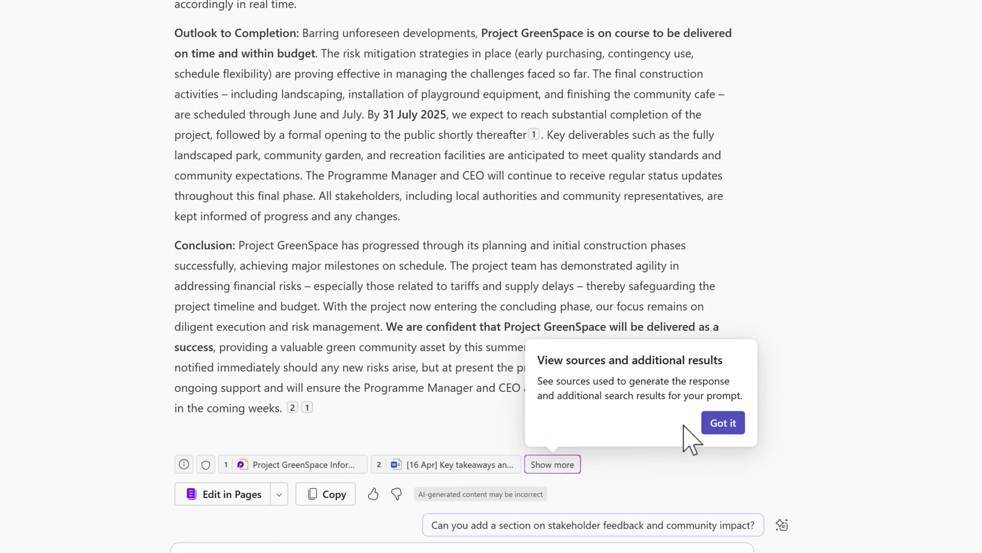
# - Dismiss the sources tip, expand the report's full source list and look through its files and emails
pyautogui.click(718, 426)
pyautogui.click(556, 466)
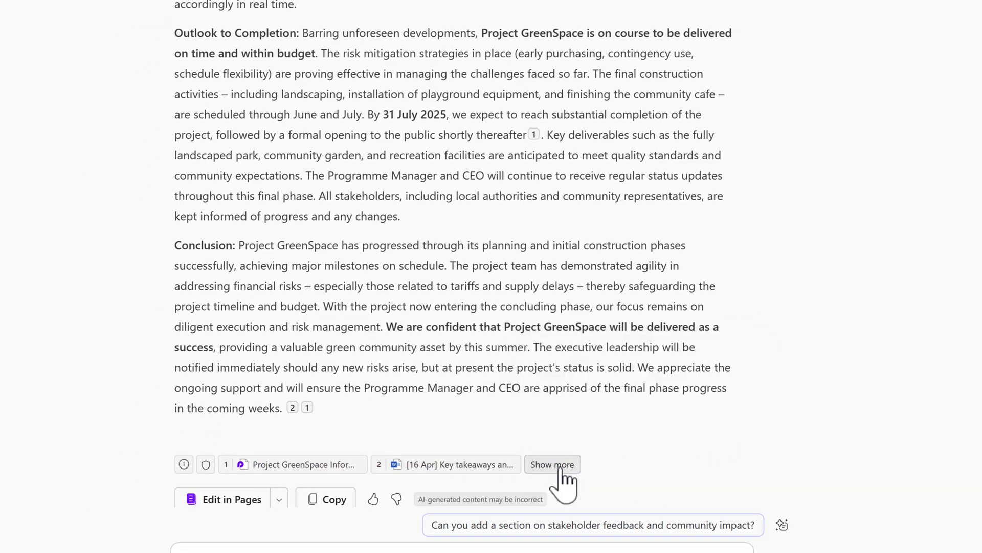
pyautogui.scroll(-5, 790, 393)
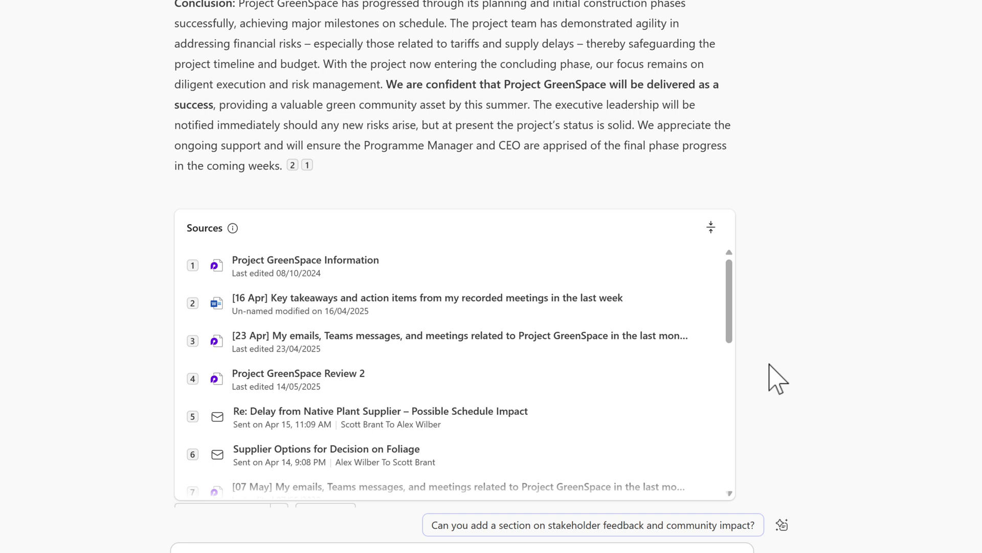
pyautogui.moveTo(731, 287); pyautogui.dragTo(729, 355)
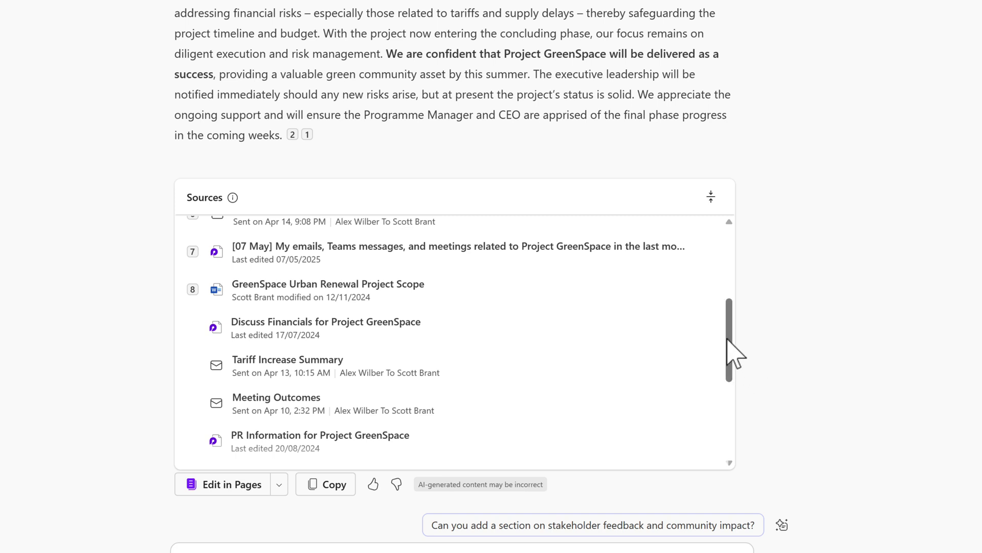
pyautogui.scroll(-2, 737, 353)
pyautogui.moveTo(730, 339); pyautogui.dragTo(732, 258)
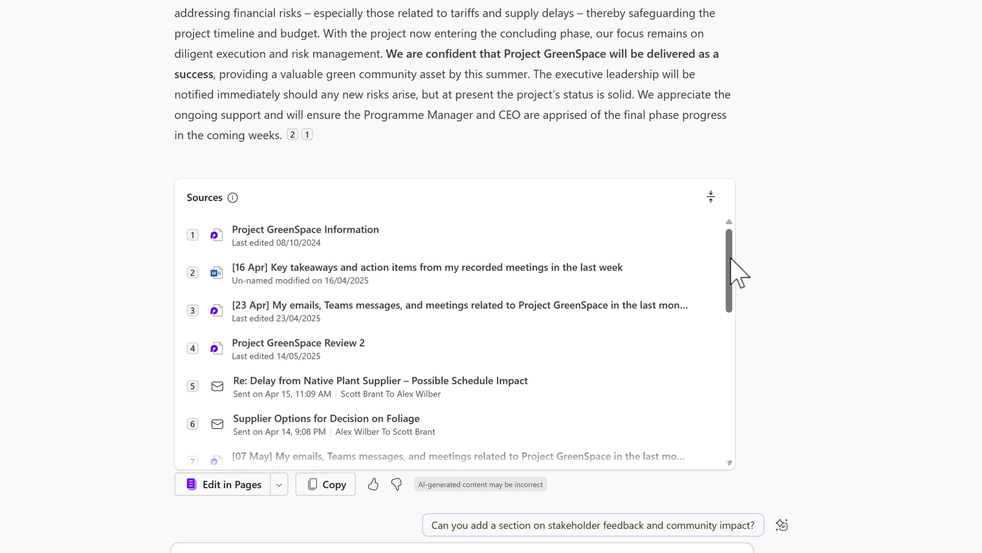
# - Open the Project GreenSpace report for editing in Pages and look through the whole document
pyautogui.click(237, 485)
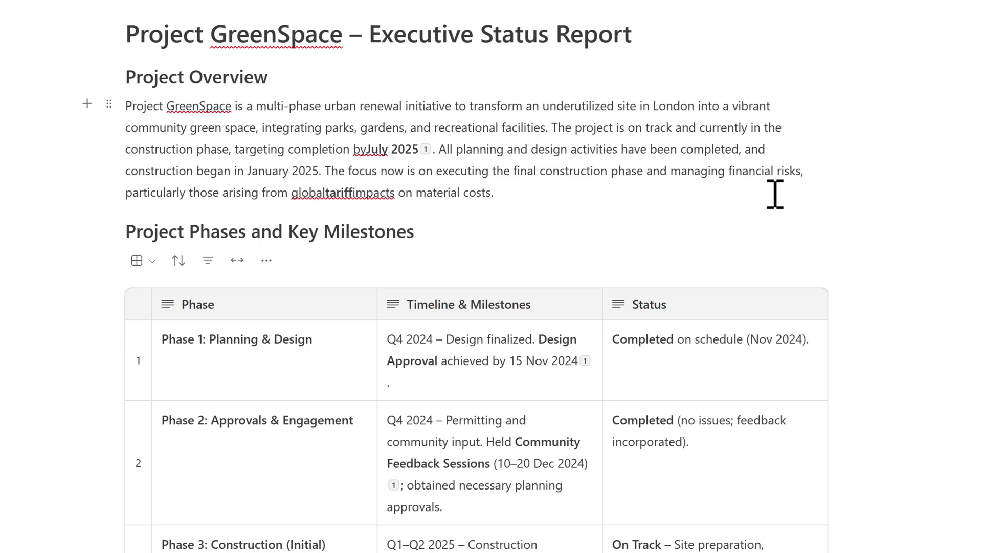
pyautogui.scroll(-10, 689, 247)
pyautogui.scroll(-19, 688, 249)
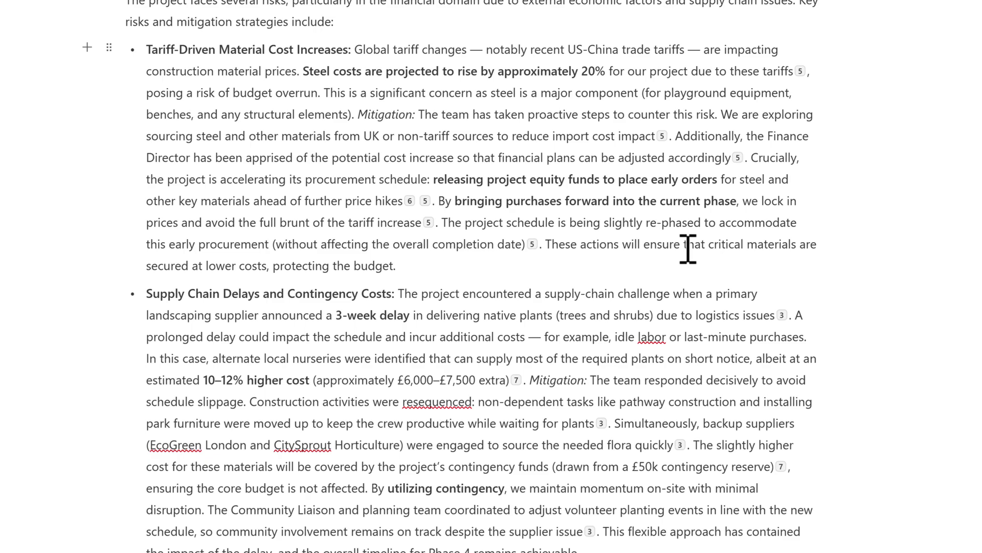
pyautogui.scroll(20, 689, 249)
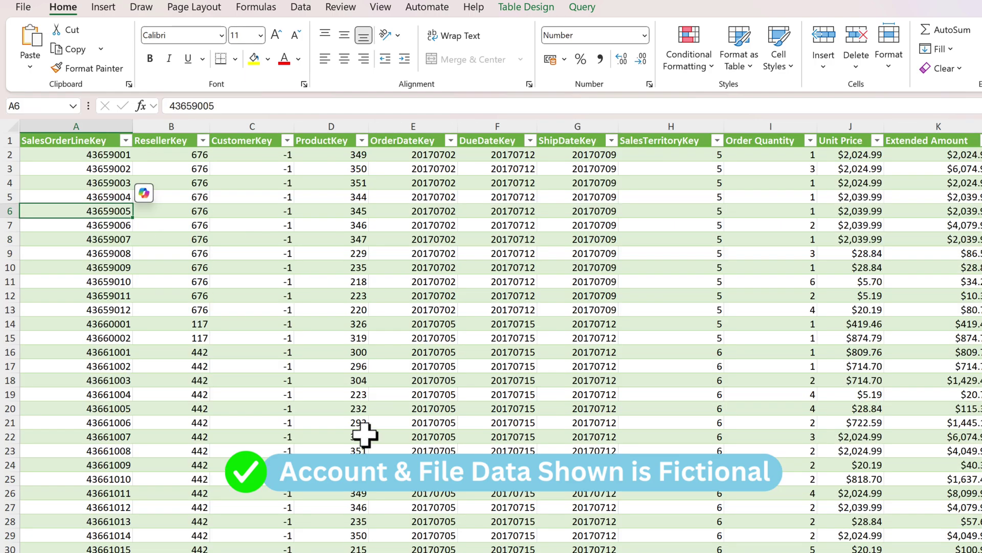
# - Switch to Excel and look through the workbook's sales data and product tables
pyautogui.scroll(-20, 365, 432)
pyautogui.scroll(20, 365, 431)
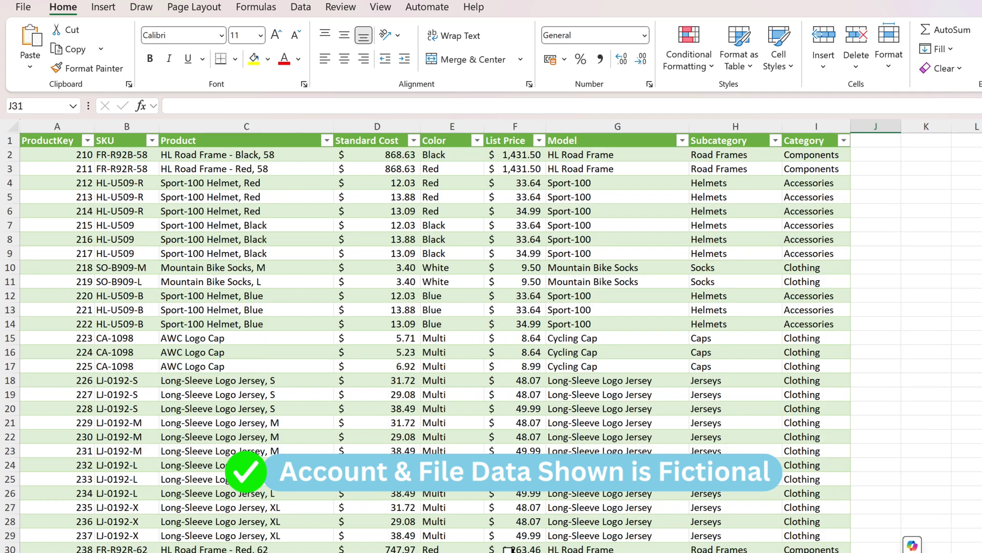
# - Look through the sales workbook's product table and its customer table
pyautogui.scroll(-9, 491, 342)
pyautogui.scroll(-9, 491, 342)
pyautogui.scroll(18, 491, 343)
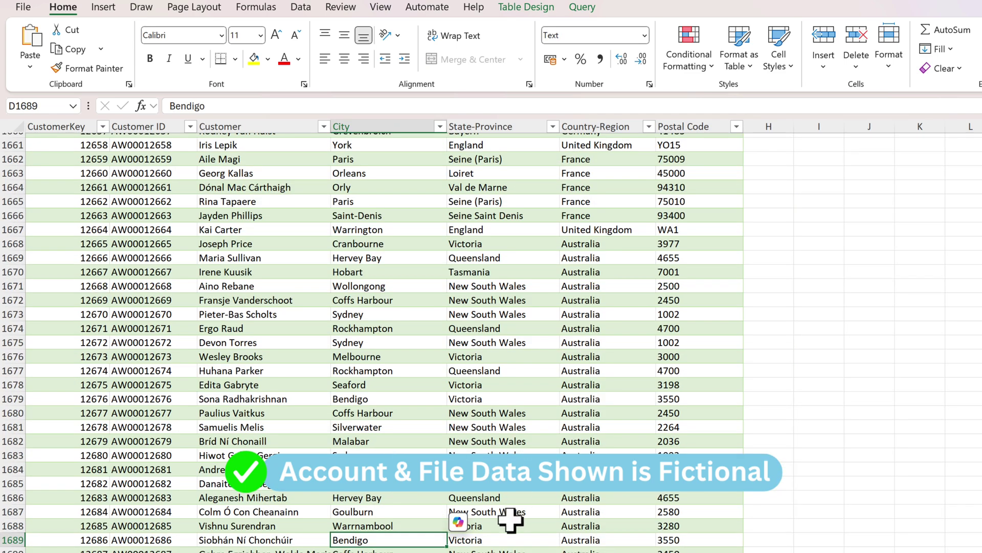
pyautogui.scroll(10, 510, 519)
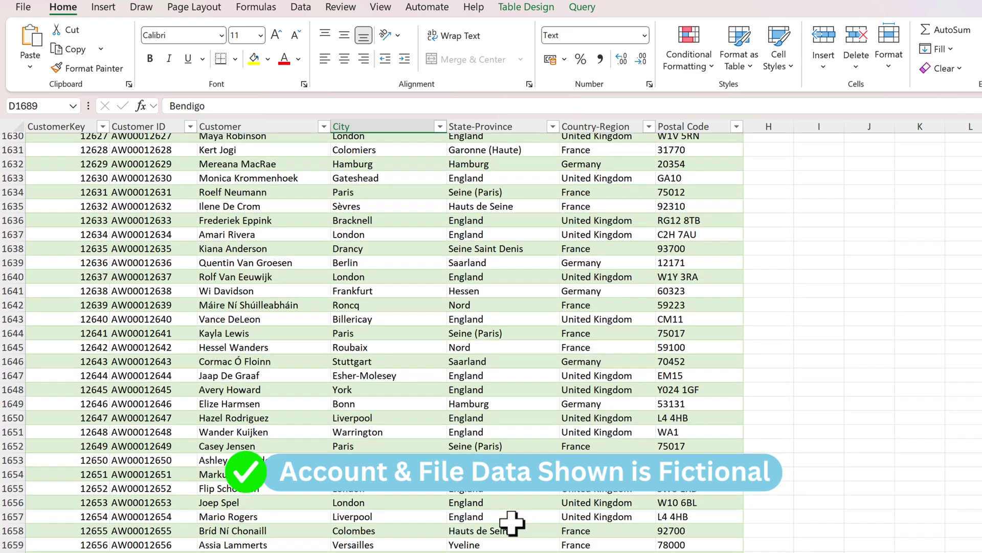
pyautogui.scroll(-3, 511, 523)
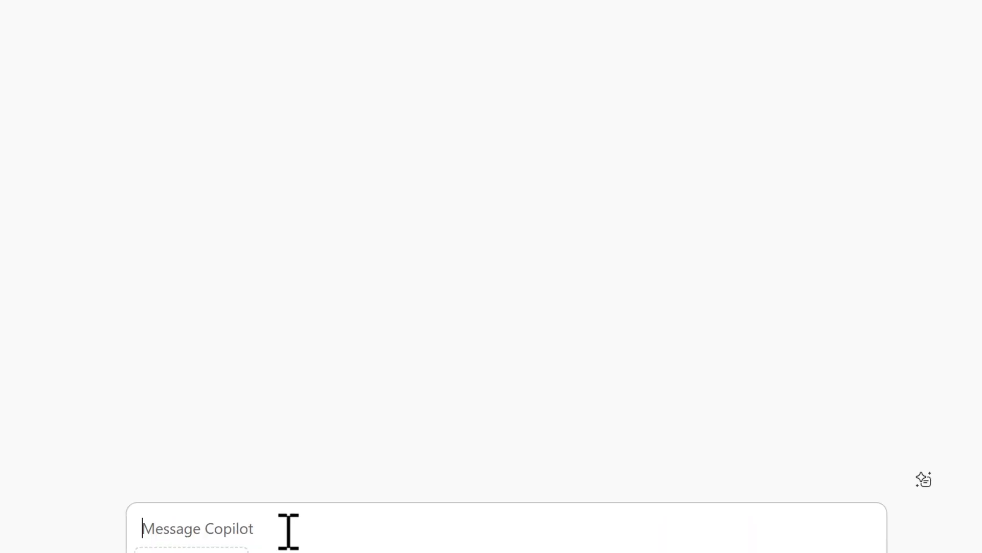
# - Switch to Copilot, enter the prompt requesting a CEO-meeting performance summary covering sales trends, products, underperforming areas, customer segments and anomalies, and read it through
pyautogui.hotkey('ctrl', 'v')
pyautogui.scroll(2, 406, 454)
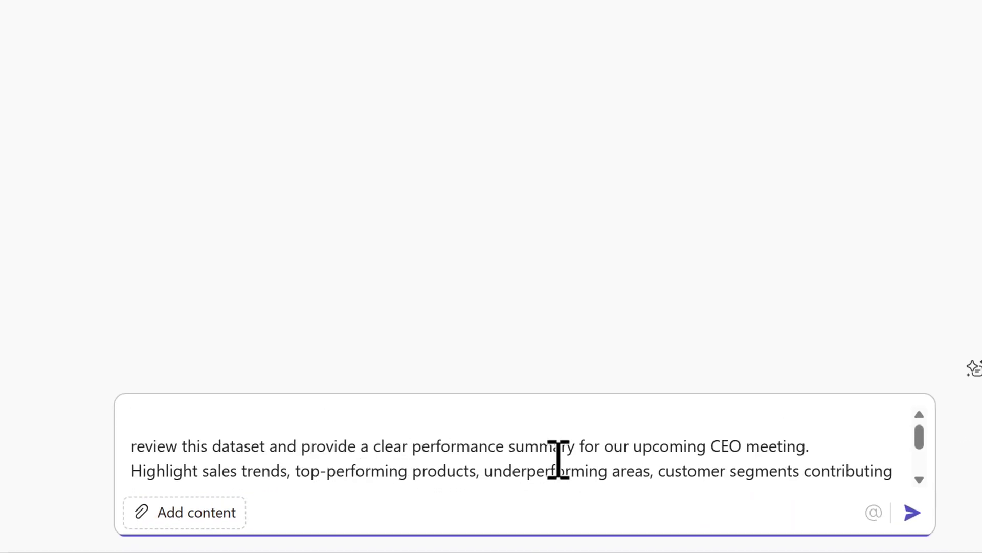
pyautogui.scroll(-1, 588, 460)
pyautogui.scroll(-1, 590, 463)
pyautogui.scroll(1, 590, 463)
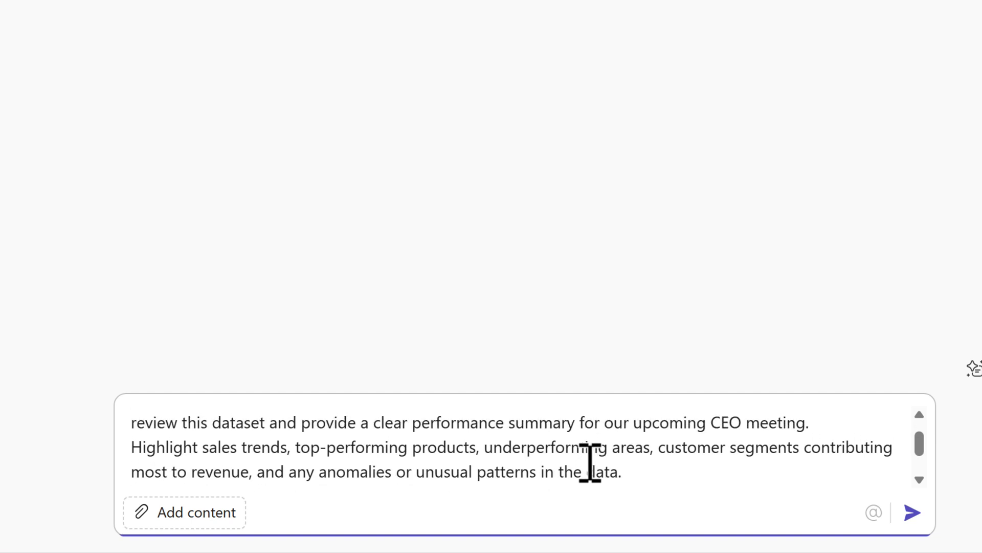
pyautogui.scroll(-1, 590, 463)
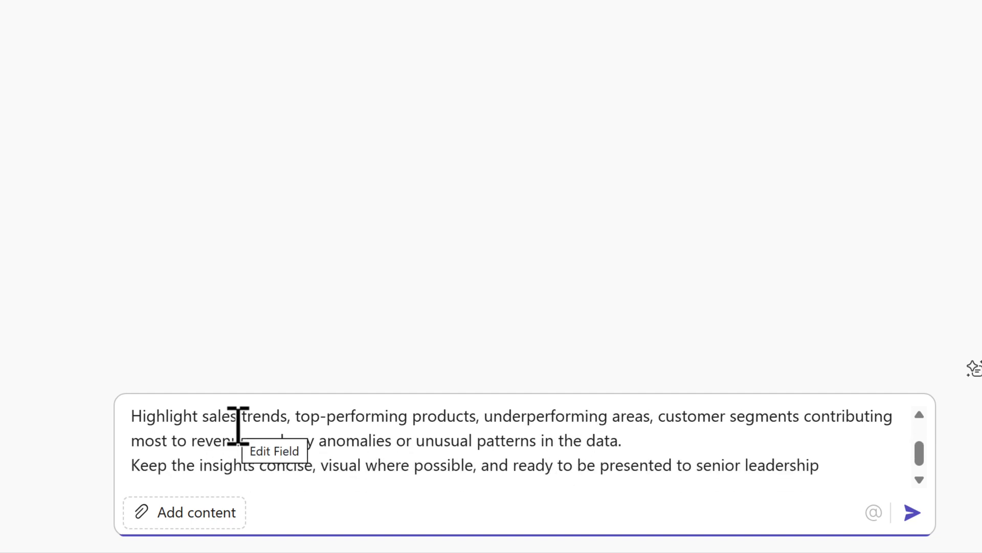
pyautogui.scroll(-1, 435, 417)
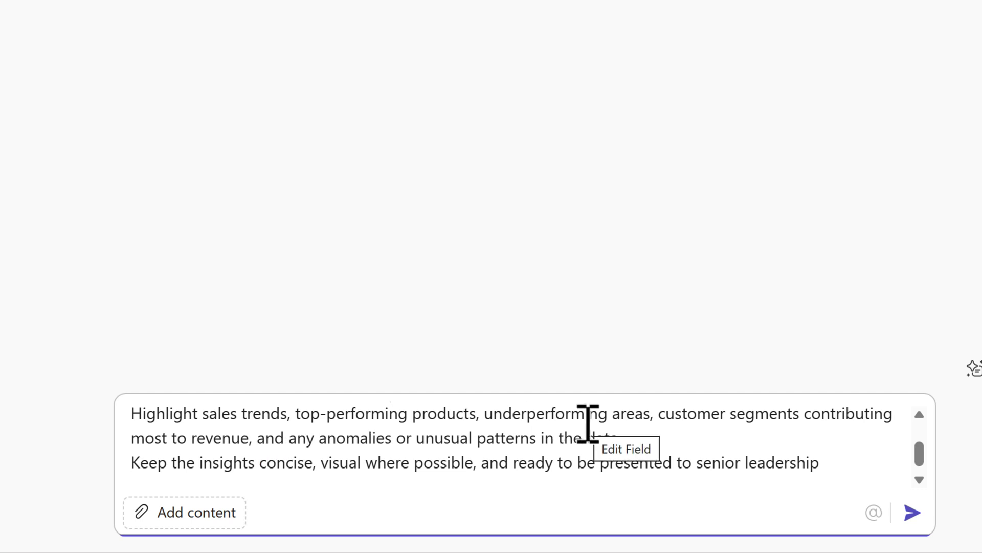
pyautogui.scroll(-1, 484, 449)
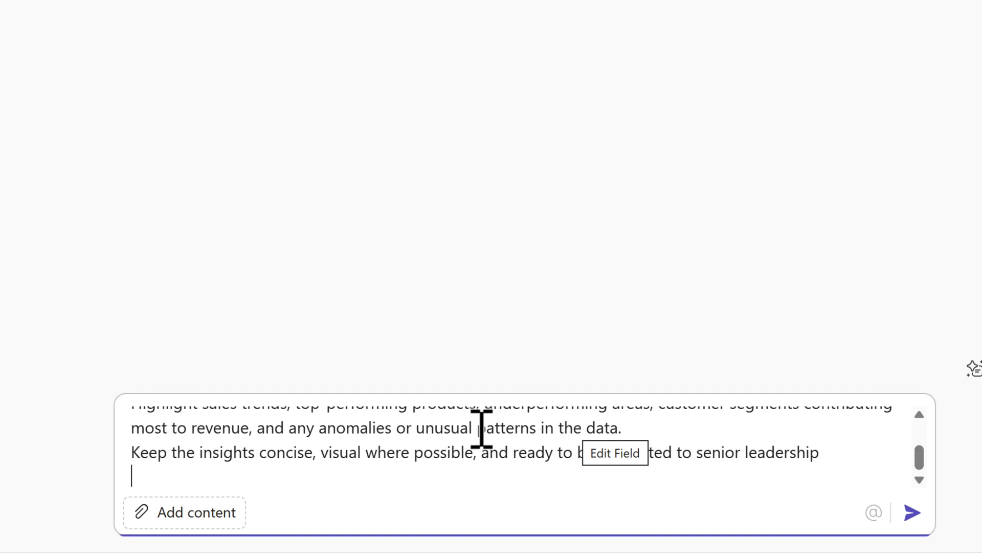
# - Attach the cloud file Retail Sales Data.xlsx from the Sales Data folder in My files to the prompt
pyautogui.click(191, 518)
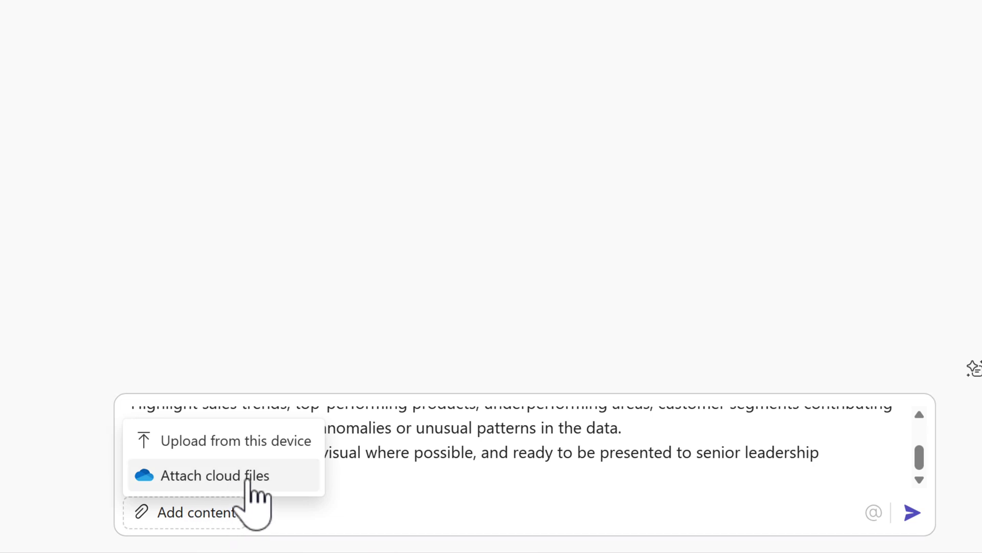
pyautogui.click(290, 484)
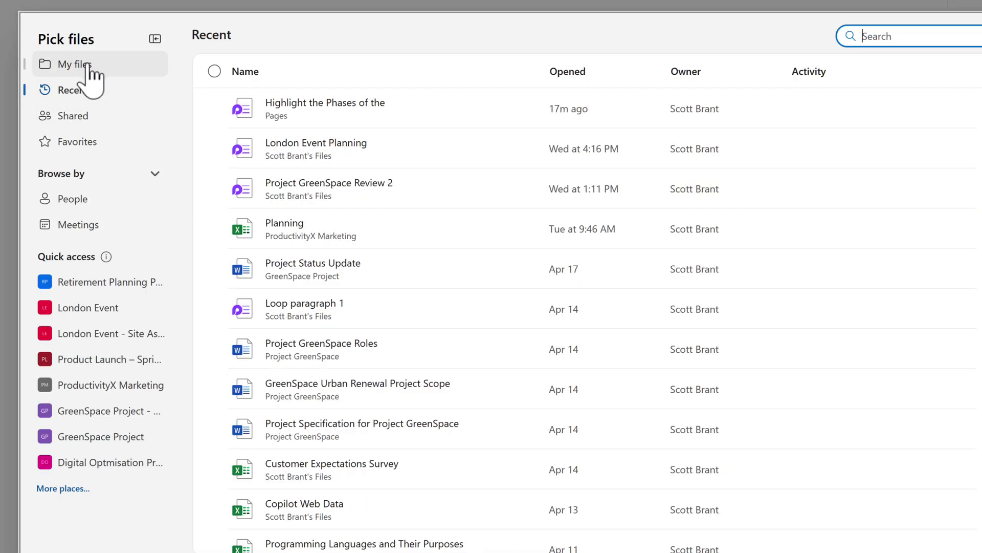
pyautogui.click(88, 64)
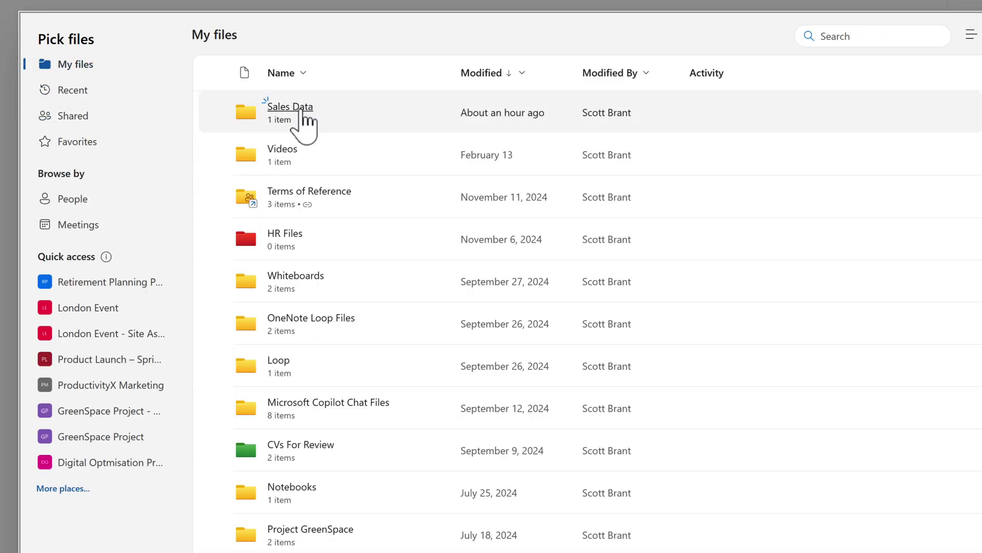
pyautogui.click(290, 106)
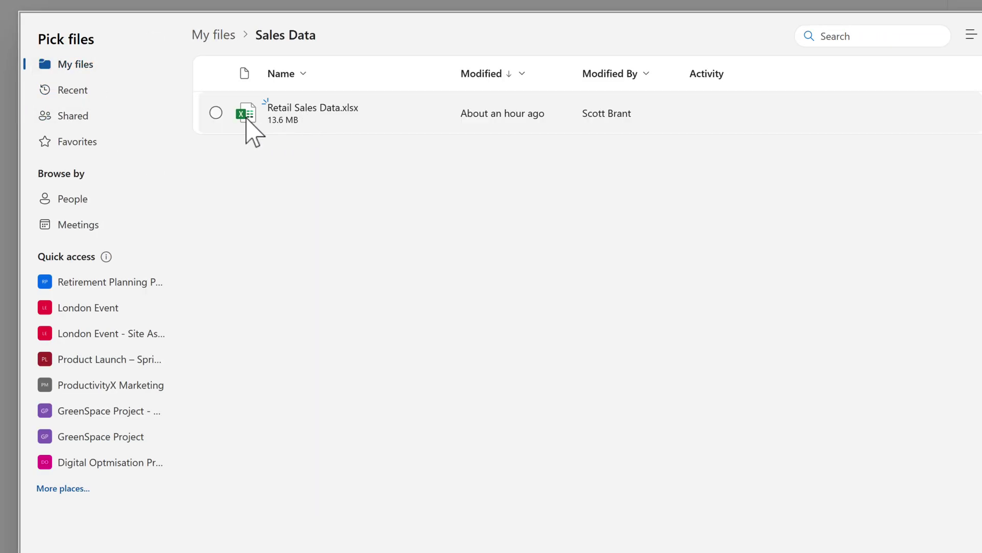
pyautogui.click(216, 113)
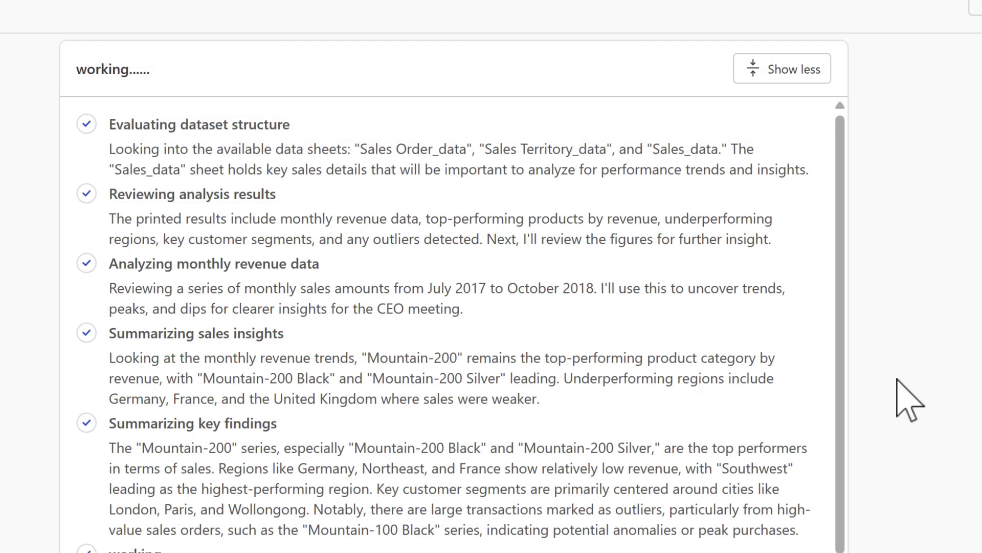
# - Examine the analysis reasoning steps and the performance summary's sales trends, top-performing products and underperforming areas
pyautogui.scroll(-2, 643, 478)
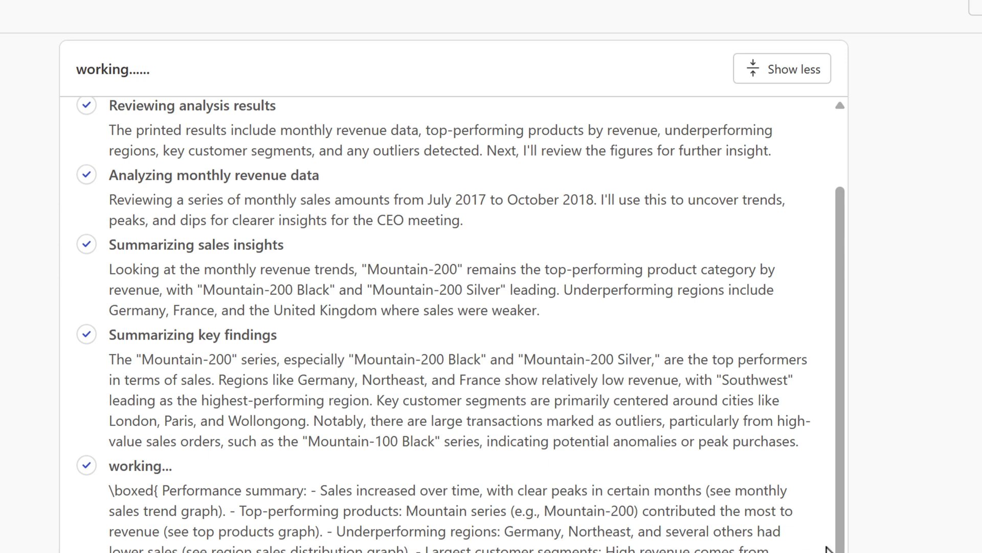
pyautogui.scroll(-8, 831, 545)
pyautogui.scroll(-3, 453, 294)
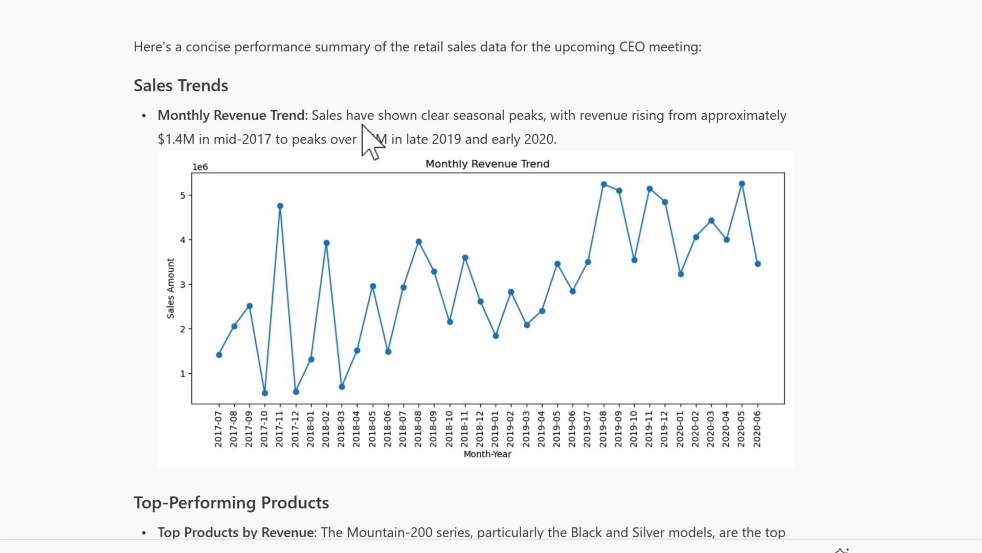
pyautogui.scroll(-3, 317, 225)
pyautogui.scroll(-4, 316, 221)
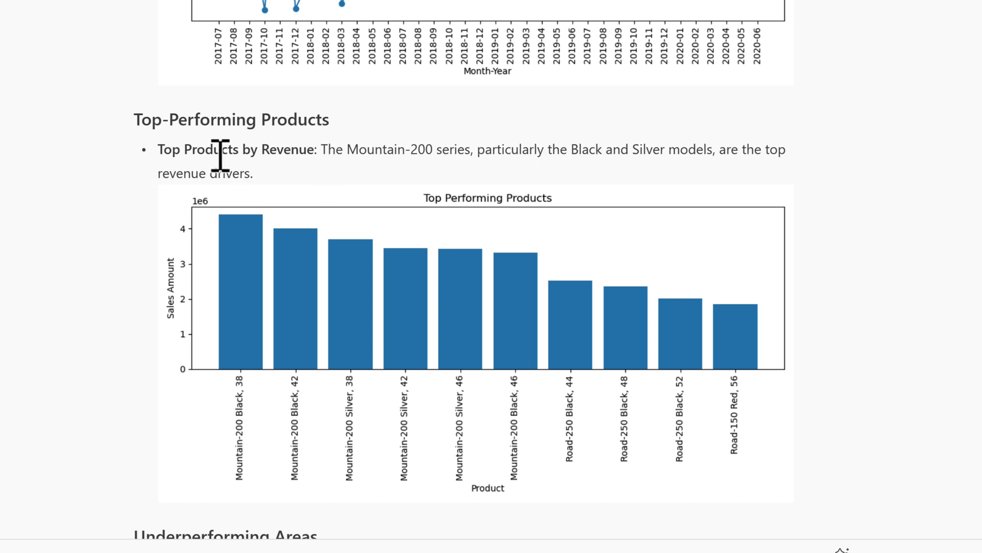
pyautogui.scroll(-7, 193, 281)
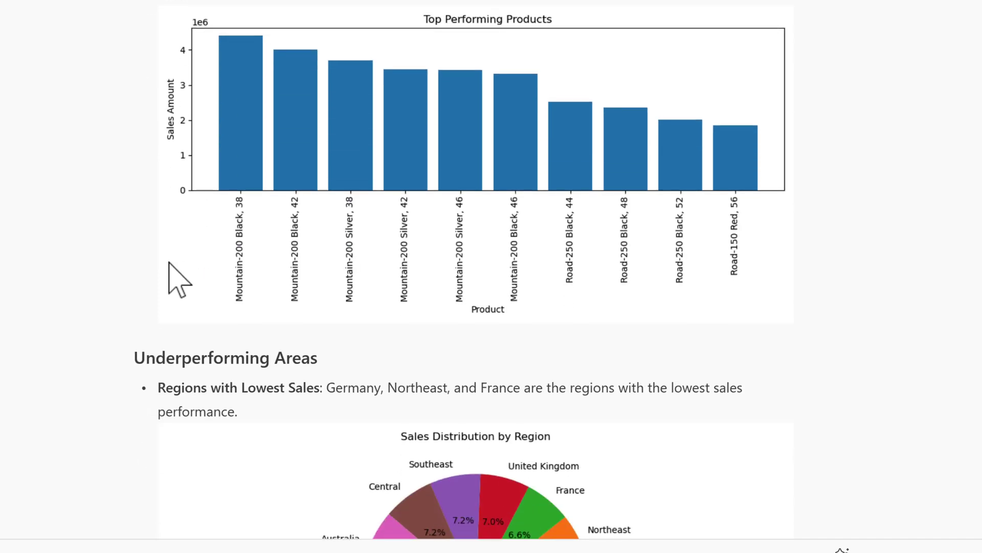
pyautogui.scroll(-2, 145, 273)
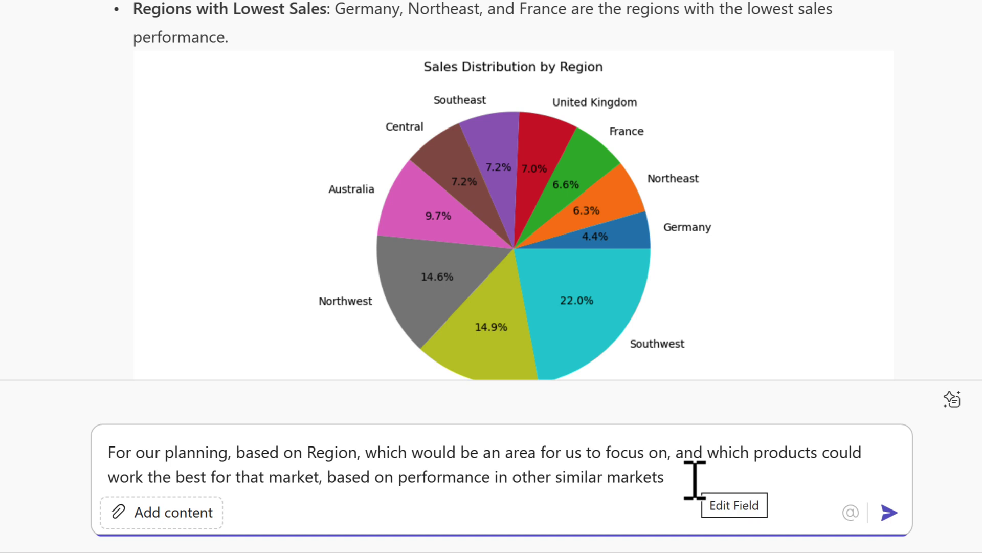
# - Ask which region to focus on and which products could work best there based on similar markets, and review the recommended strategy and charts
pyautogui.click(889, 512)
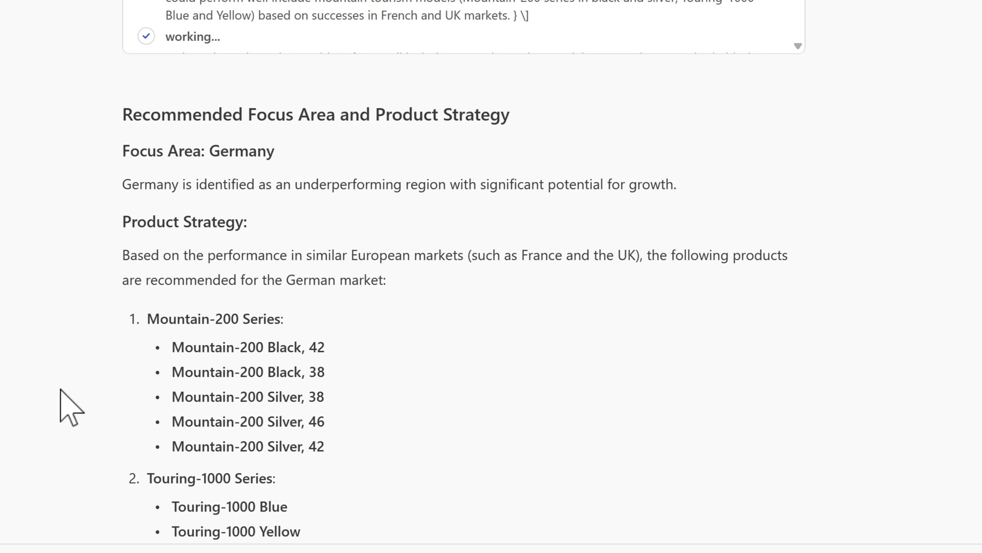
pyautogui.scroll(-1, 56, 391)
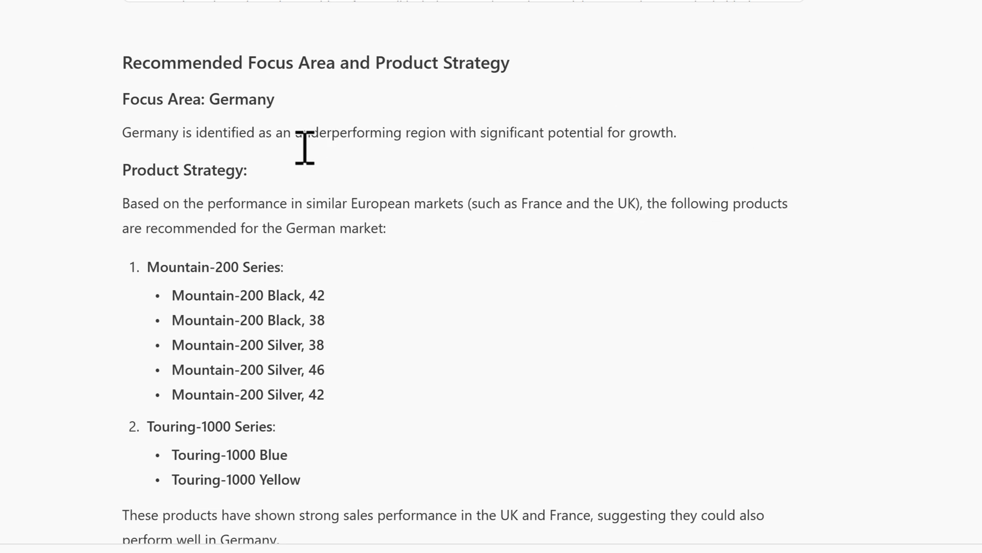
pyautogui.scroll(-3, 394, 300)
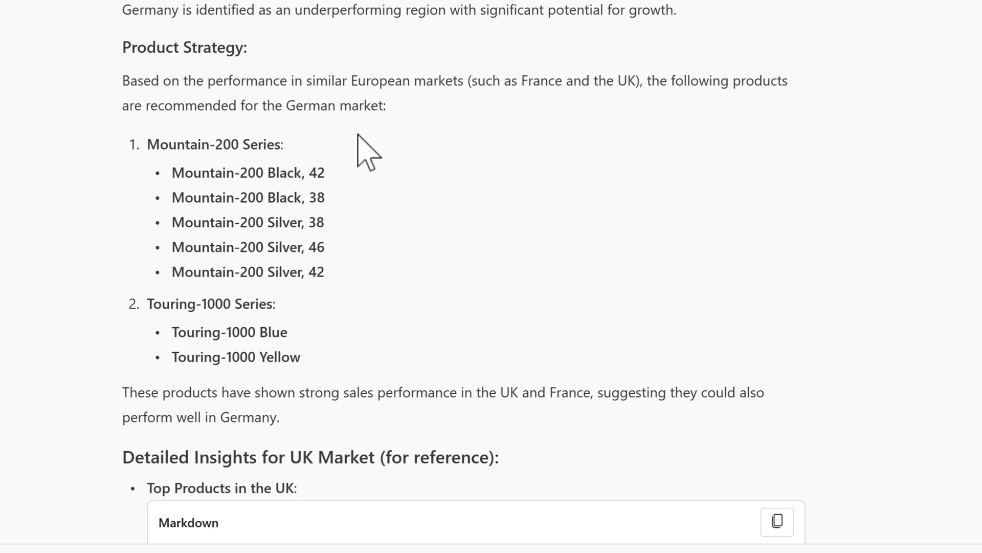
pyautogui.scroll(-3, 325, 163)
pyautogui.scroll(-10, 326, 158)
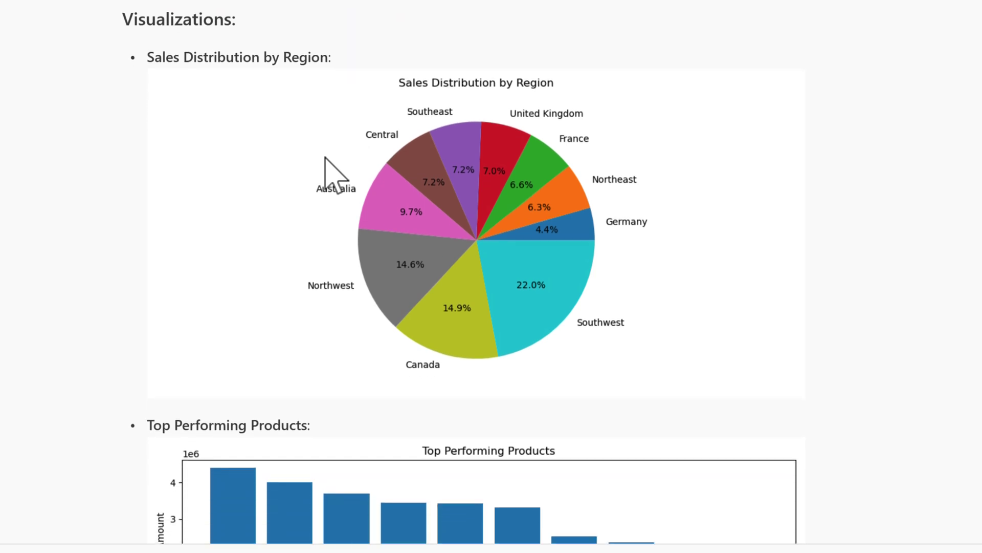
pyautogui.scroll(-4, 325, 159)
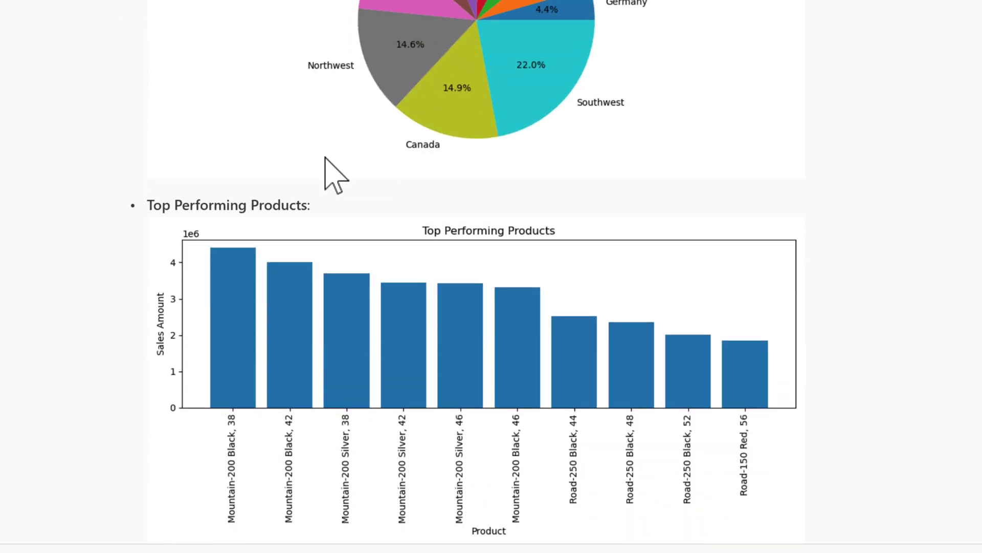